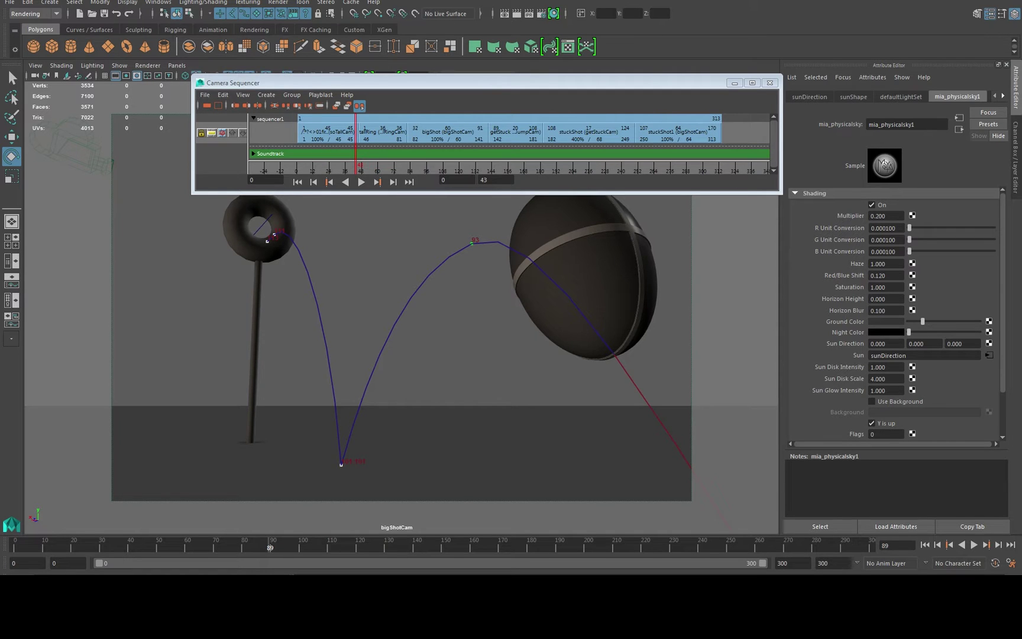
# Step: Download batchSequence.mel from the Google Drive preview in Firefox, saving the file to disk
pyautogui.hotkey('alt', 'Tab')
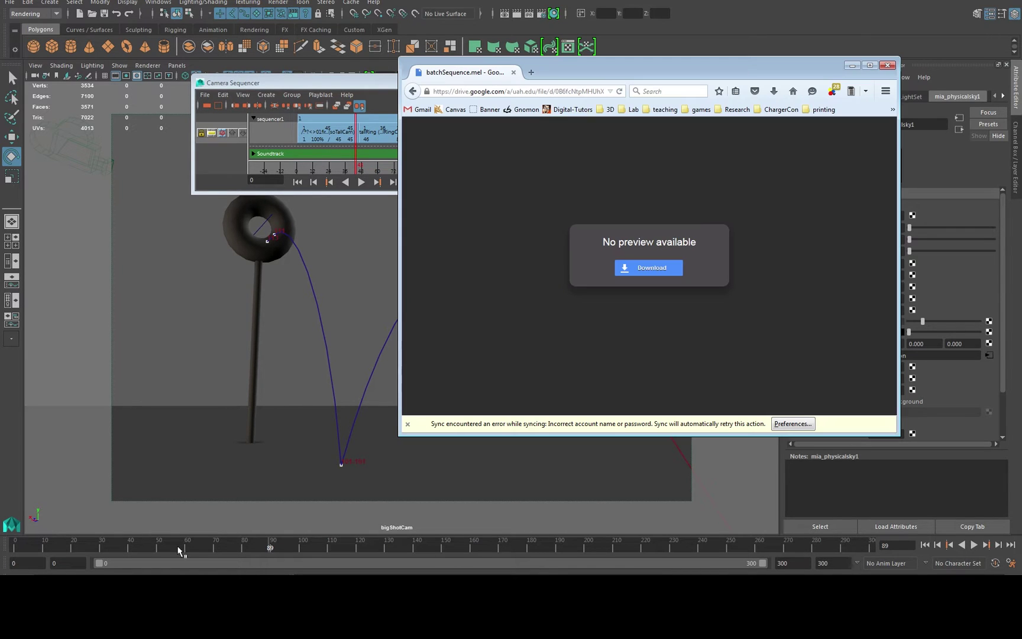
pyautogui.moveTo(591, 81); pyautogui.dragTo(550, 77)
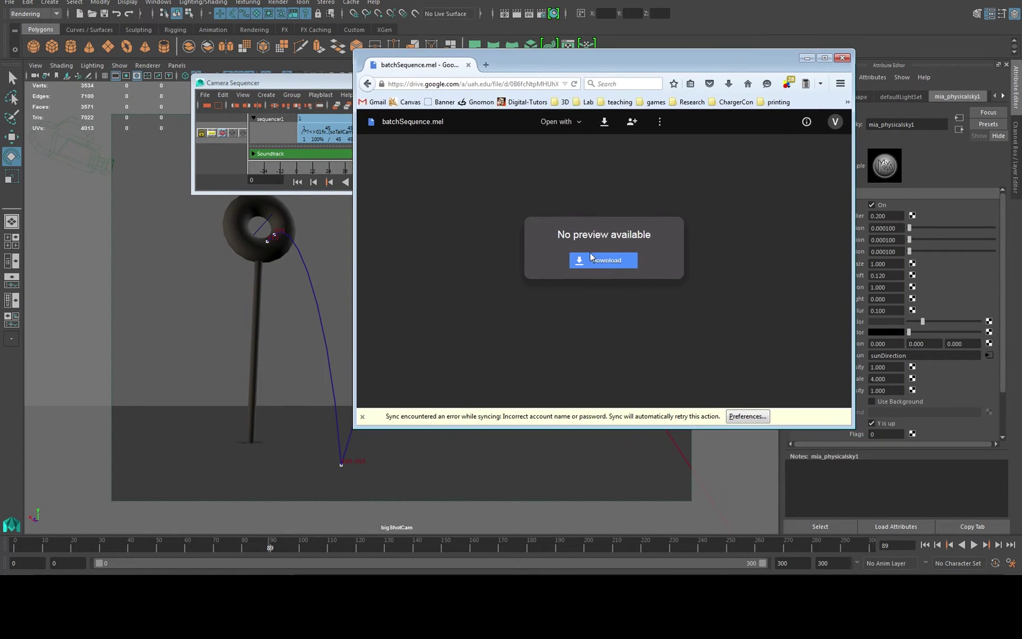
pyautogui.click(610, 263)
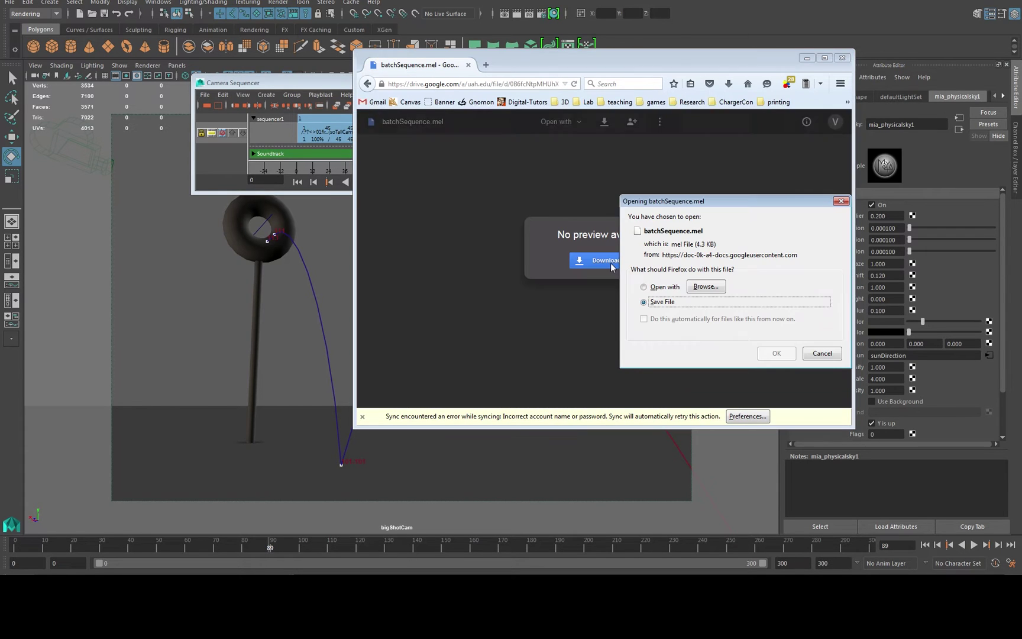
pyautogui.click(762, 353)
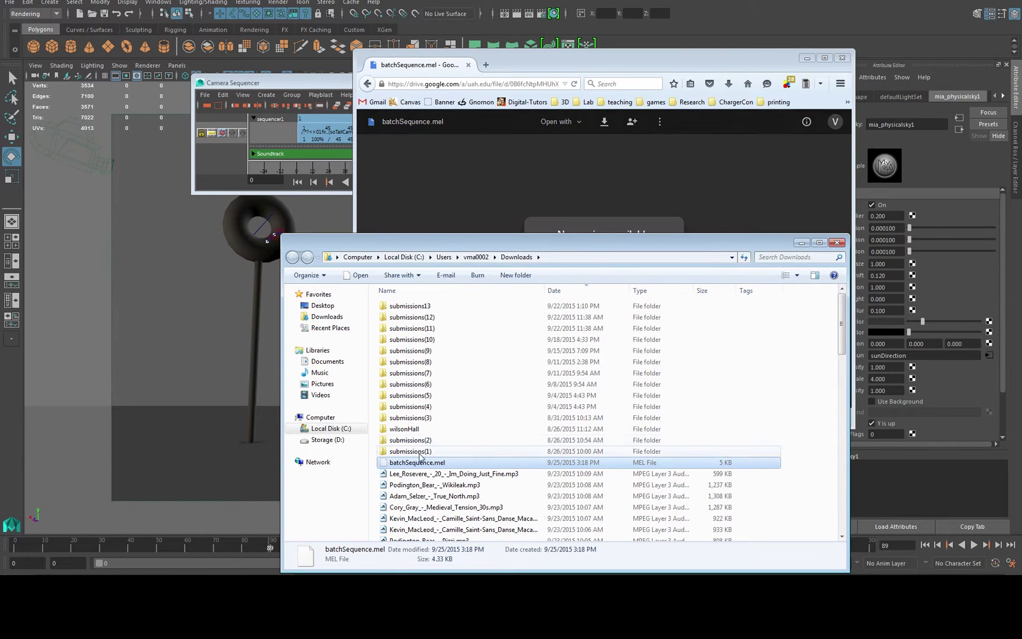
# Step: Browse to Documents > maya > scripts to locate batchSequence.mel, then return to Maya
pyautogui.click(325, 362)
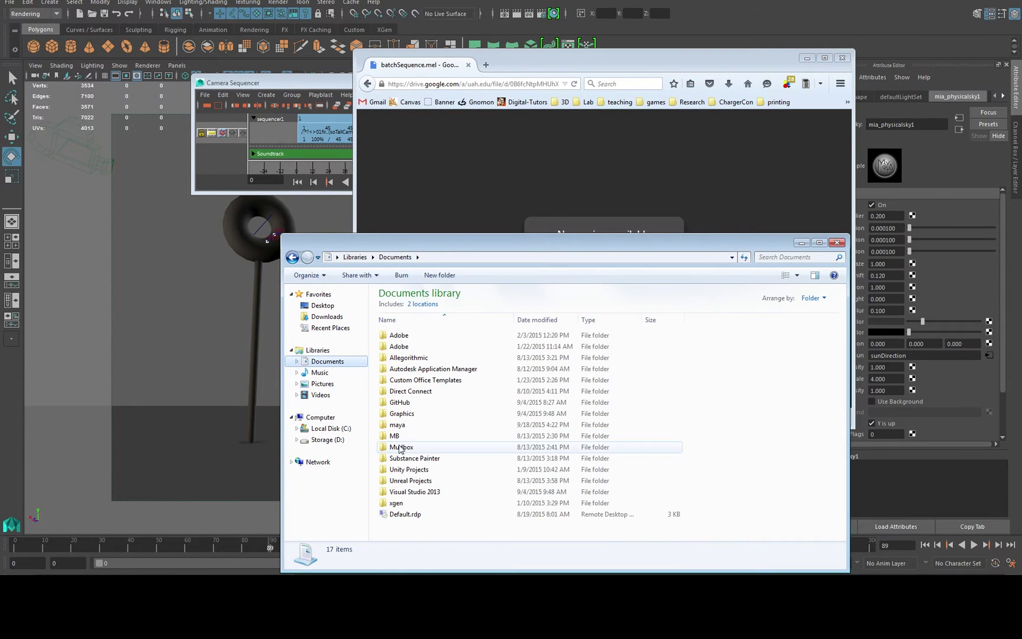
pyautogui.doubleClick(398, 425)
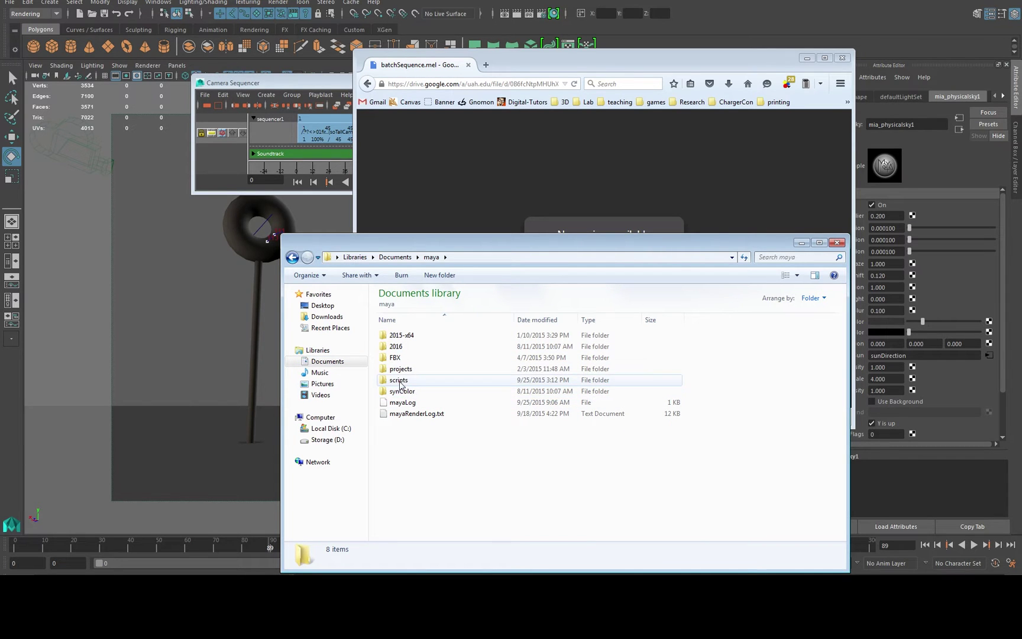
pyautogui.doubleClick(397, 346)
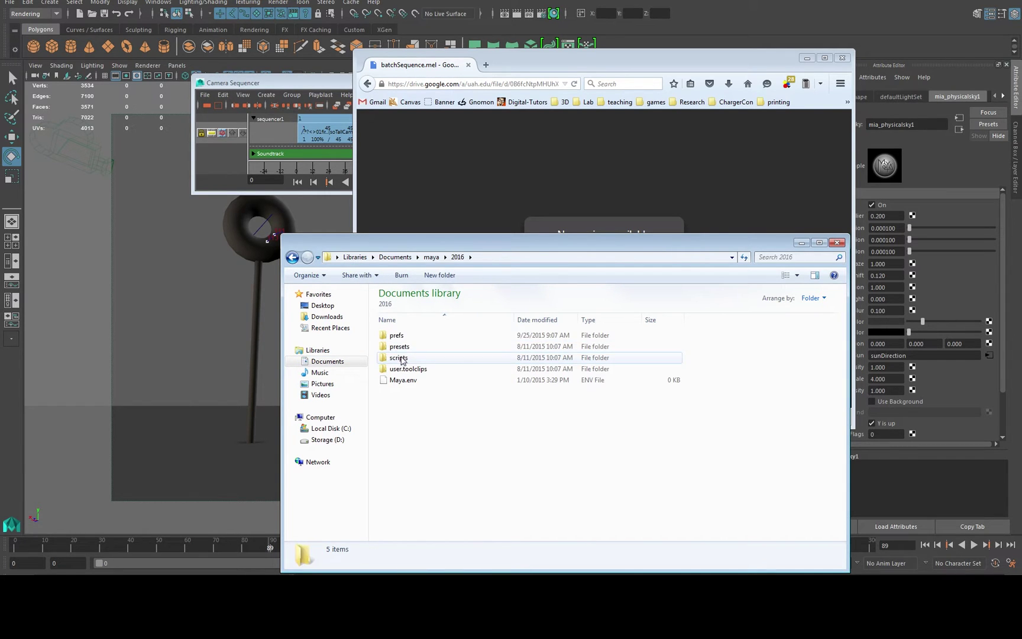
pyautogui.click(431, 258)
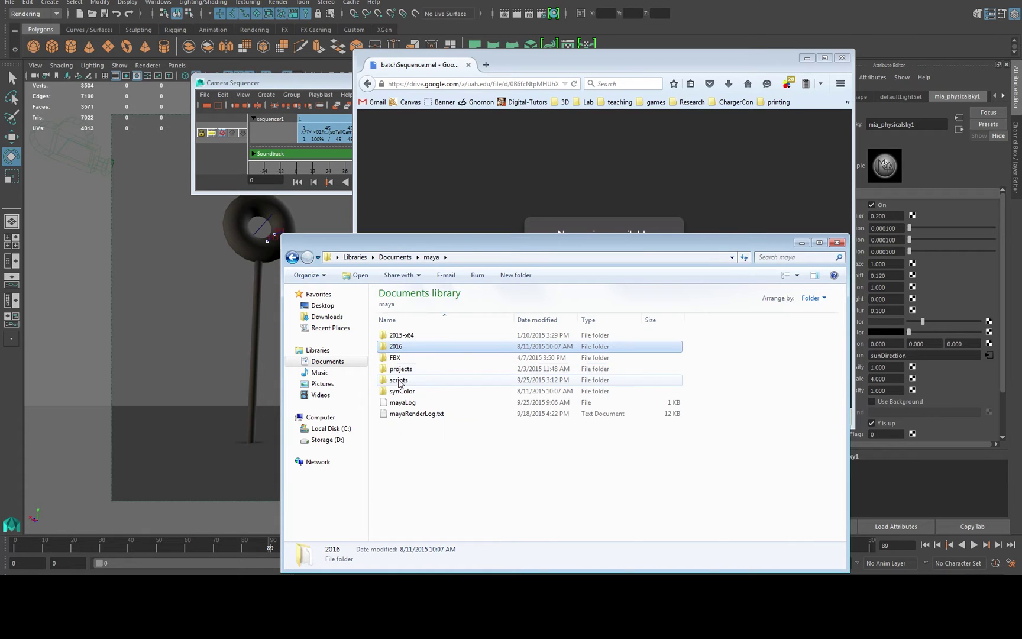
pyautogui.click(401, 384)
pyautogui.doubleClick(401, 383)
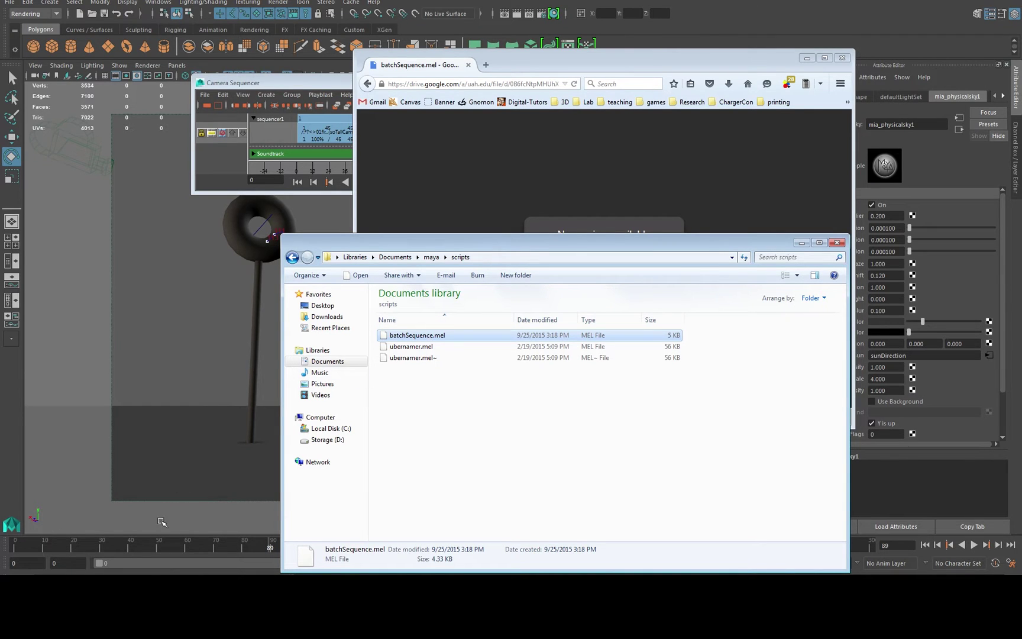
pyautogui.click(159, 563)
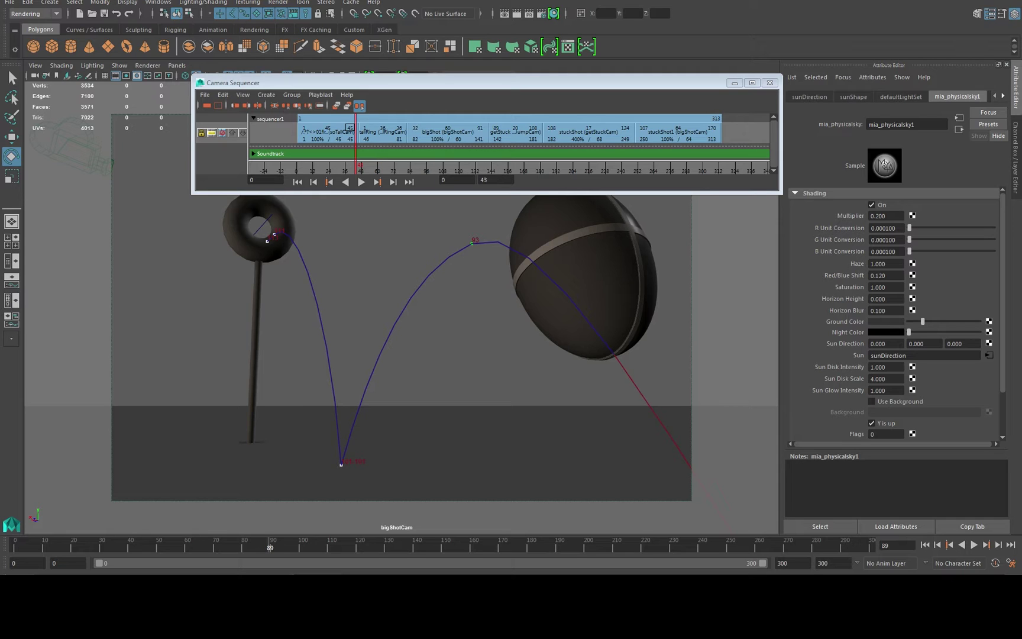
# Step: Check the project setting in Maya's File menu, then dismiss the menu
pyautogui.click(9, 3)
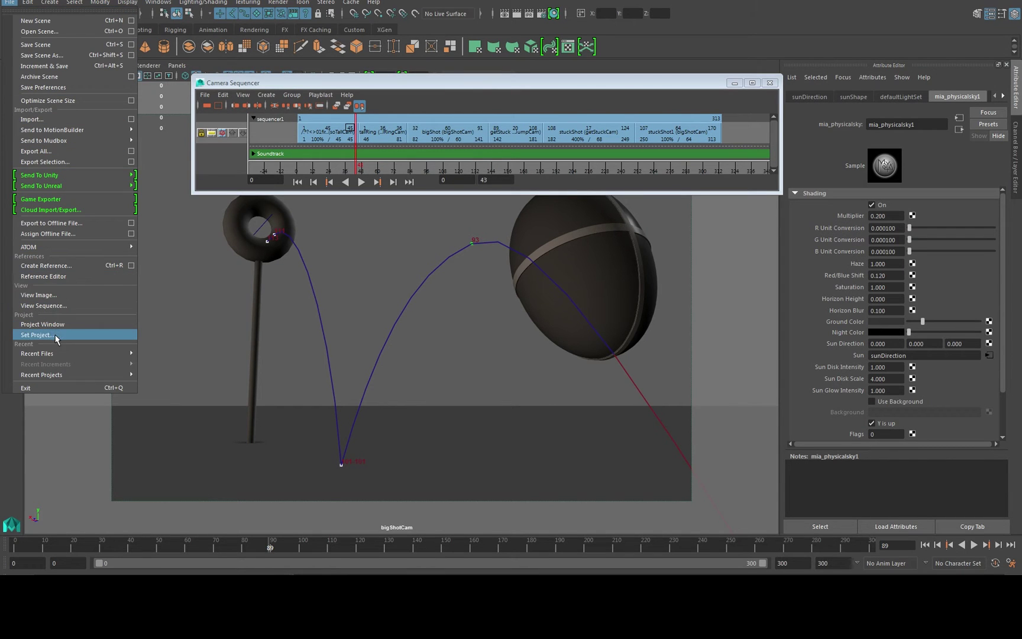
pyautogui.click(37, 335)
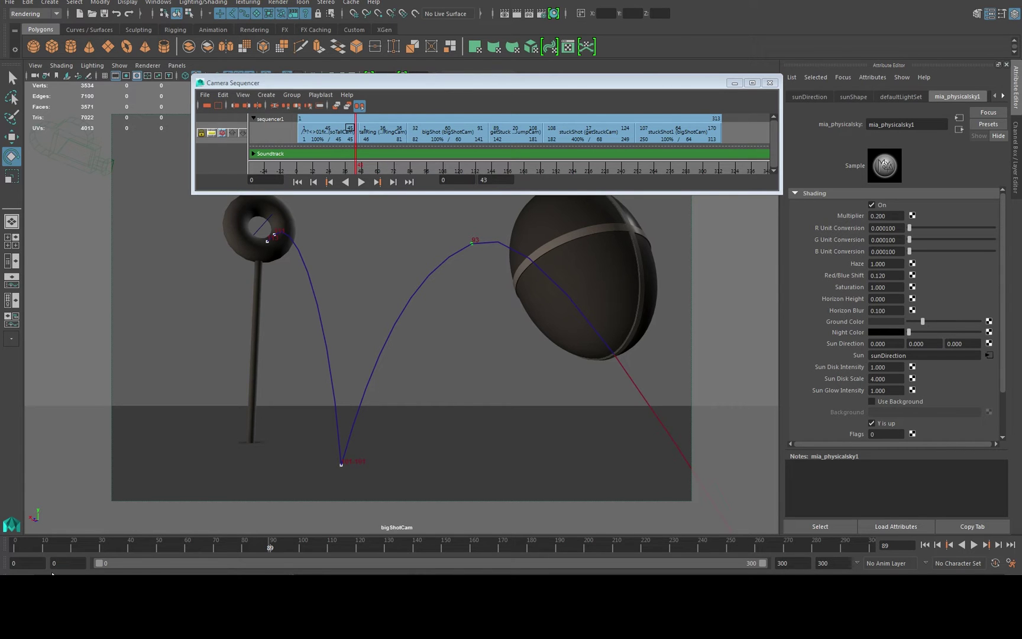
# Step: Open multiShotBatchRender.bat from the F15 folder in jEdit
pyautogui.moveTo(792, 175); pyautogui.dragTo(577, 175)
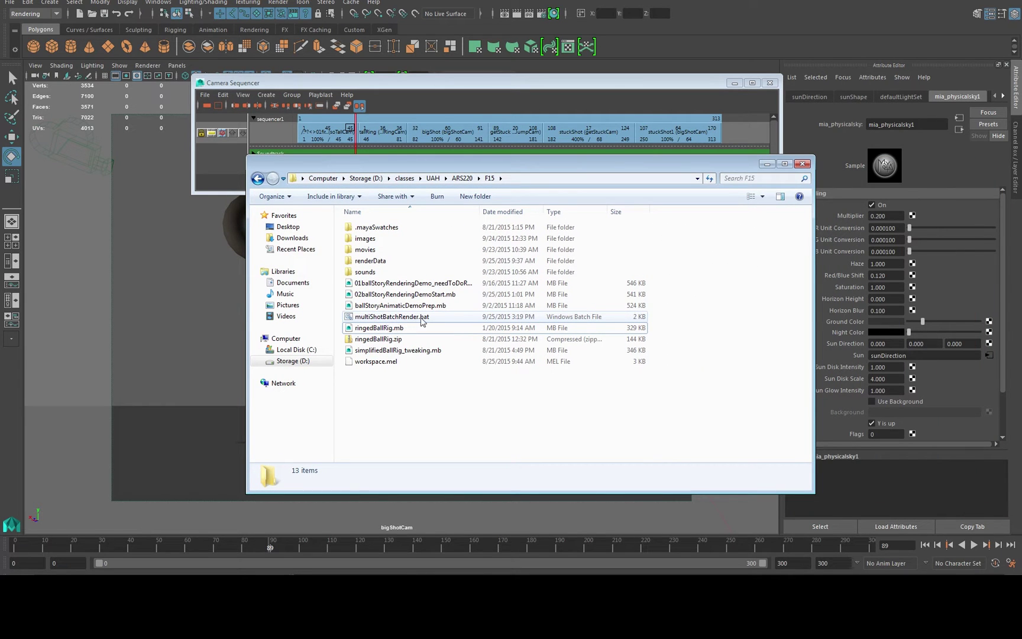
pyautogui.rightClick(411, 318)
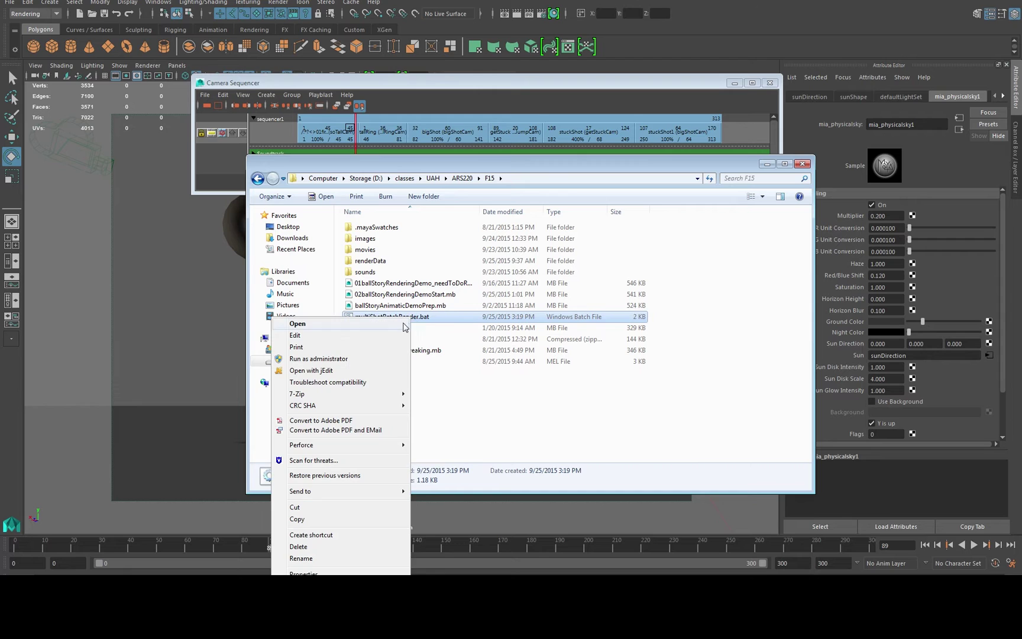
pyautogui.click(379, 370)
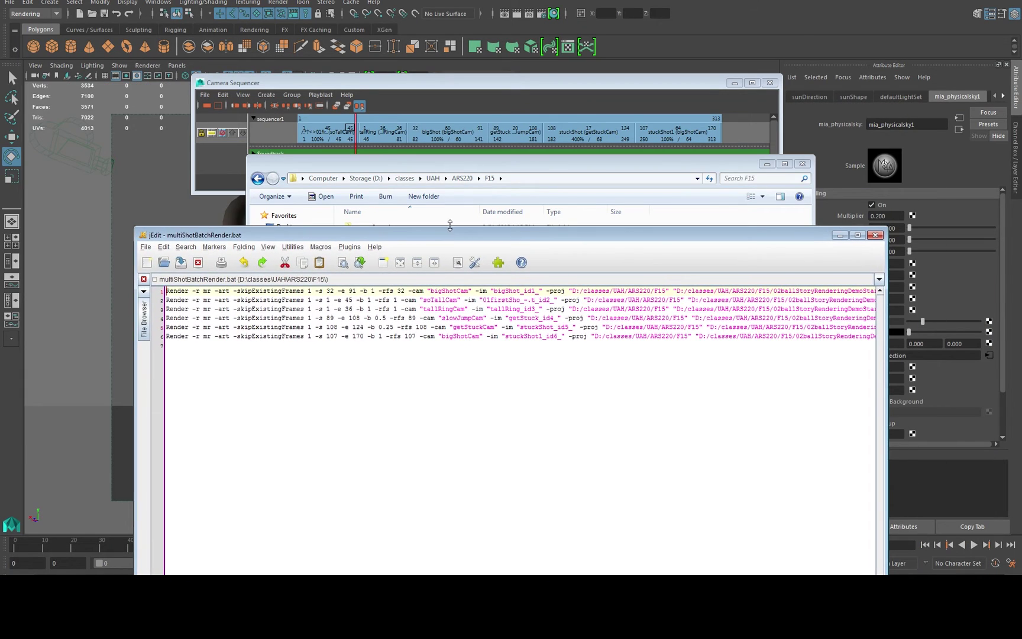
# Step: Arrange the jEdit window and minimize Explorer to read the six Render command lines
pyautogui.moveTo(450, 225); pyautogui.dragTo(430, 264)
pyautogui.click(432, 250)
pyautogui.click(766, 165)
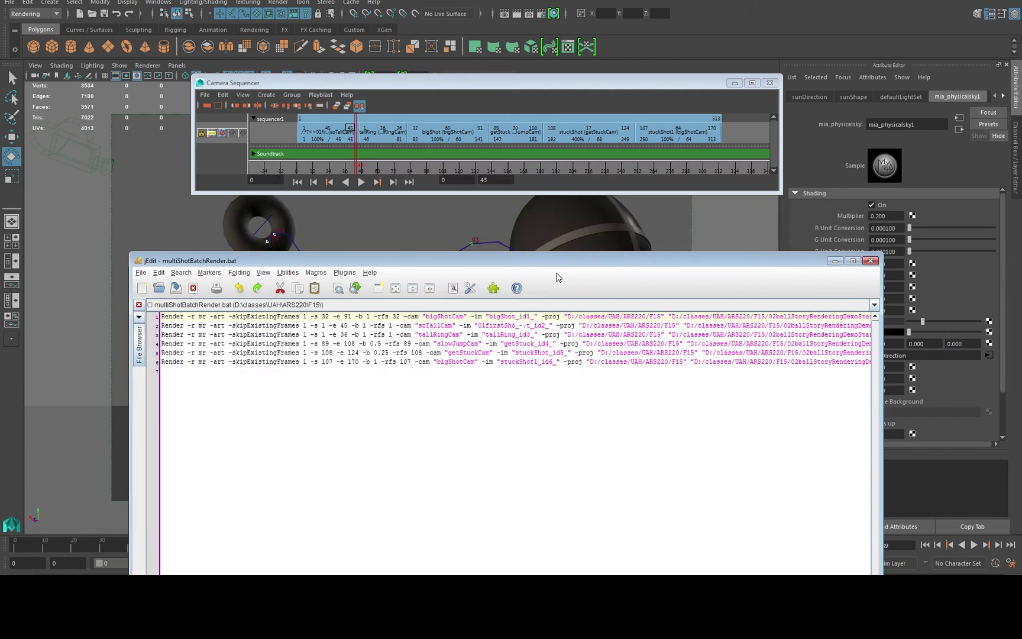
pyautogui.moveTo(523, 262); pyautogui.dragTo(527, 210)
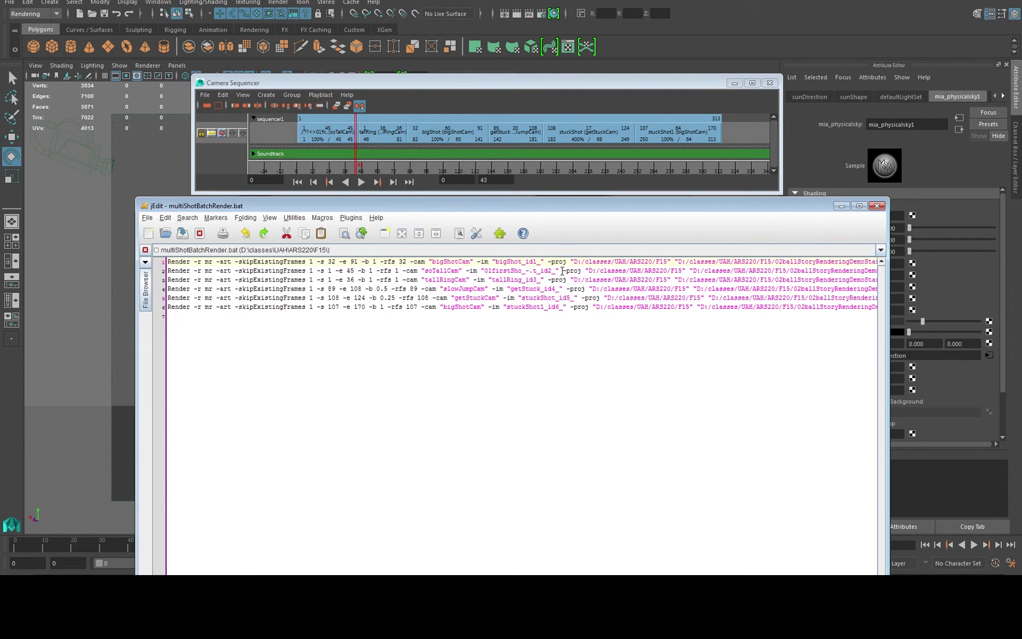
# Step: Close jEdit and rename the first sequencer shot, soTall, to 01opening
pyautogui.click(876, 206)
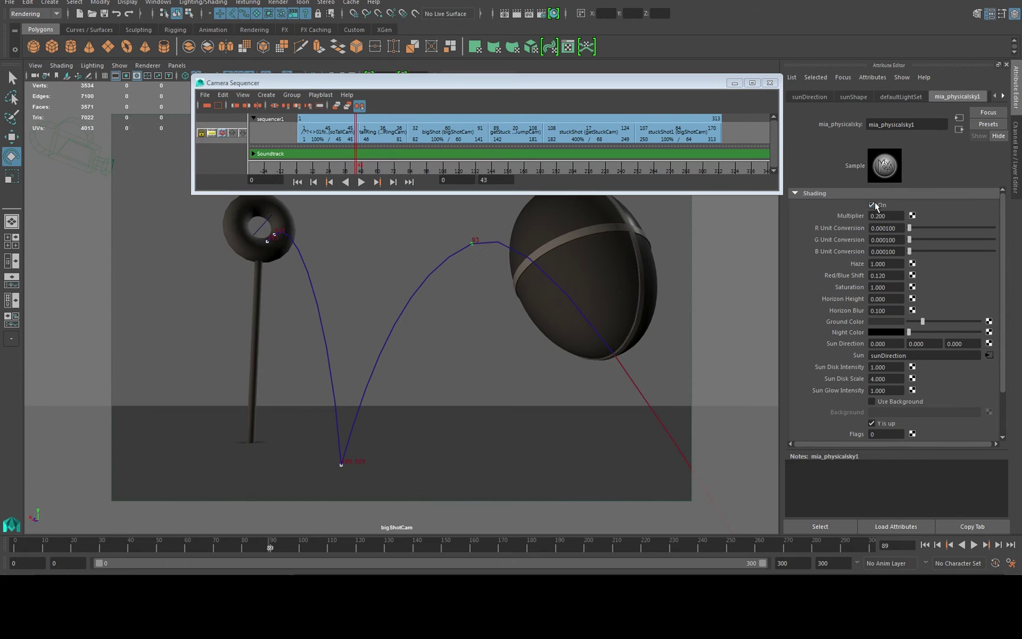
pyautogui.click(326, 135)
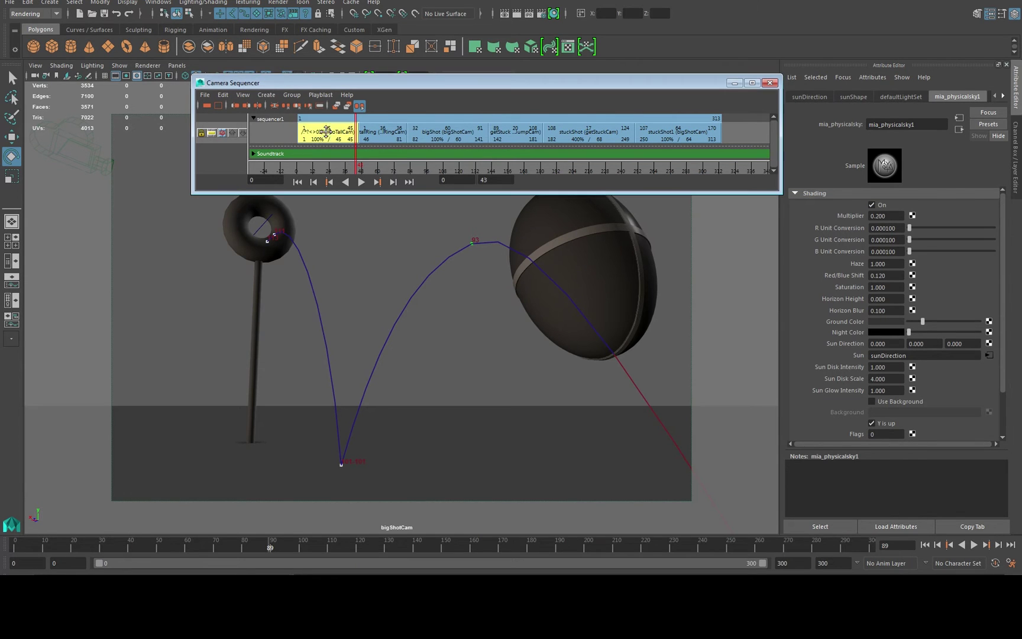
pyautogui.doubleClick(326, 135)
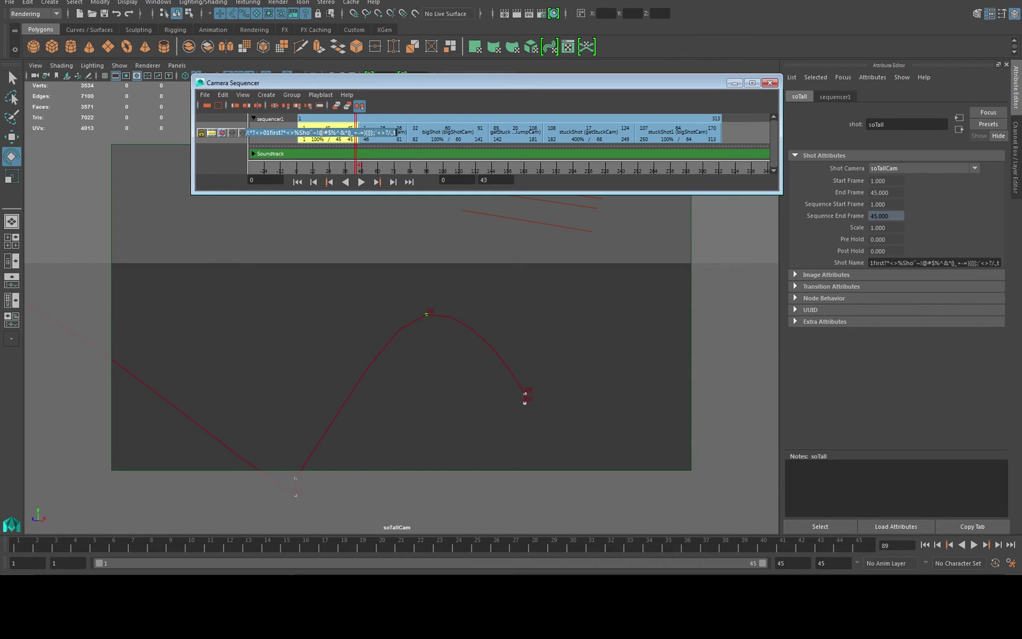
pyautogui.press('BackSpace')
pyautogui.write('01')
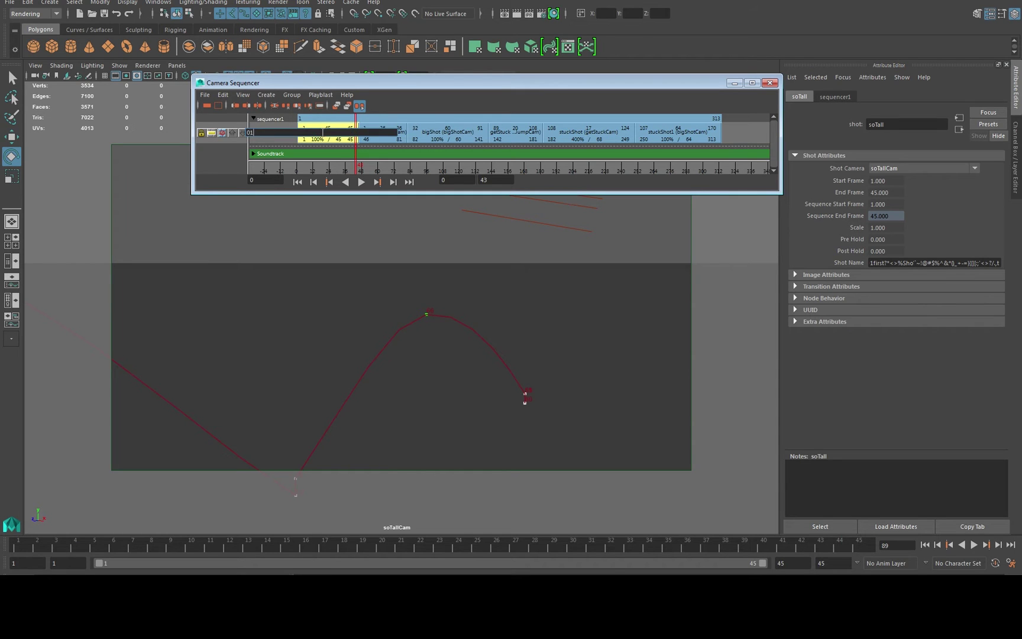
pyautogui.write('opening')
pyautogui.press('Return')
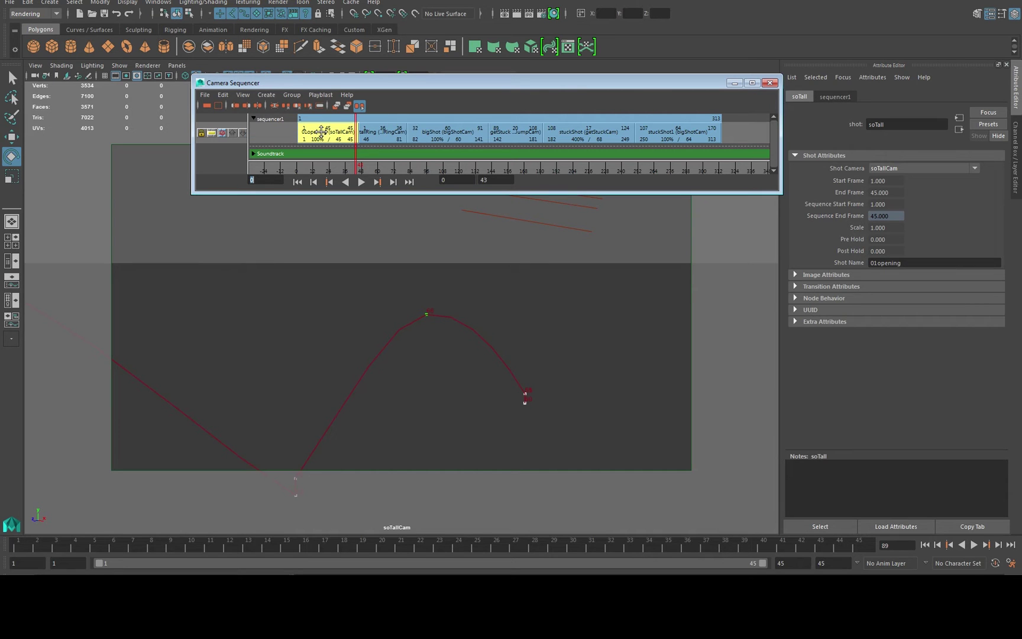
# Step: Prefix the tallRing and bigShot shots with 02 and 03
pyautogui.doubleClick(379, 131)
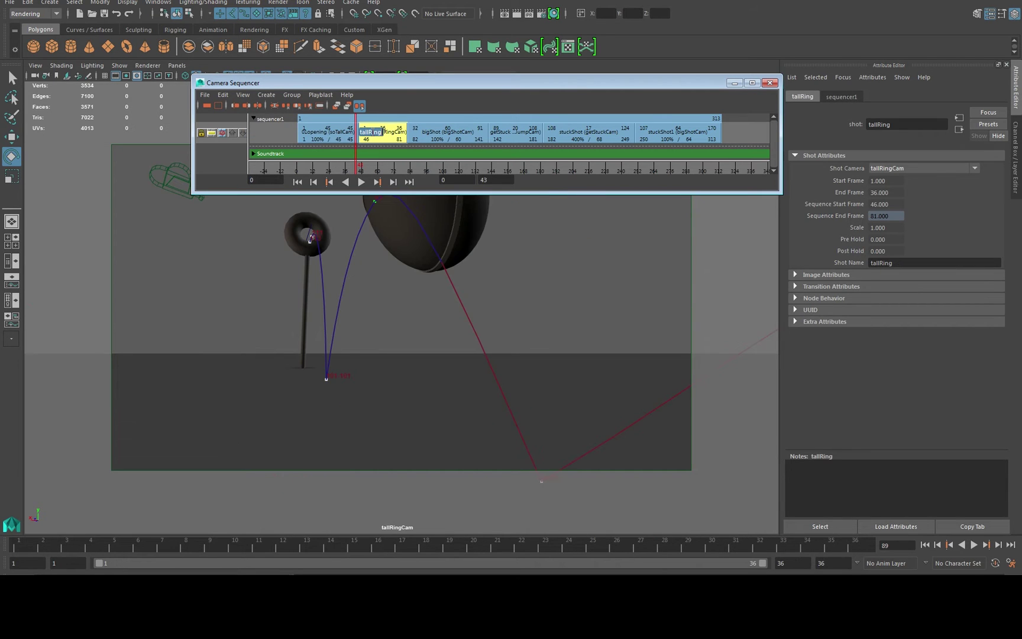
pyautogui.click(361, 132)
pyautogui.write('02')
pyautogui.press('Return')
pyautogui.doubleClick(430, 135)
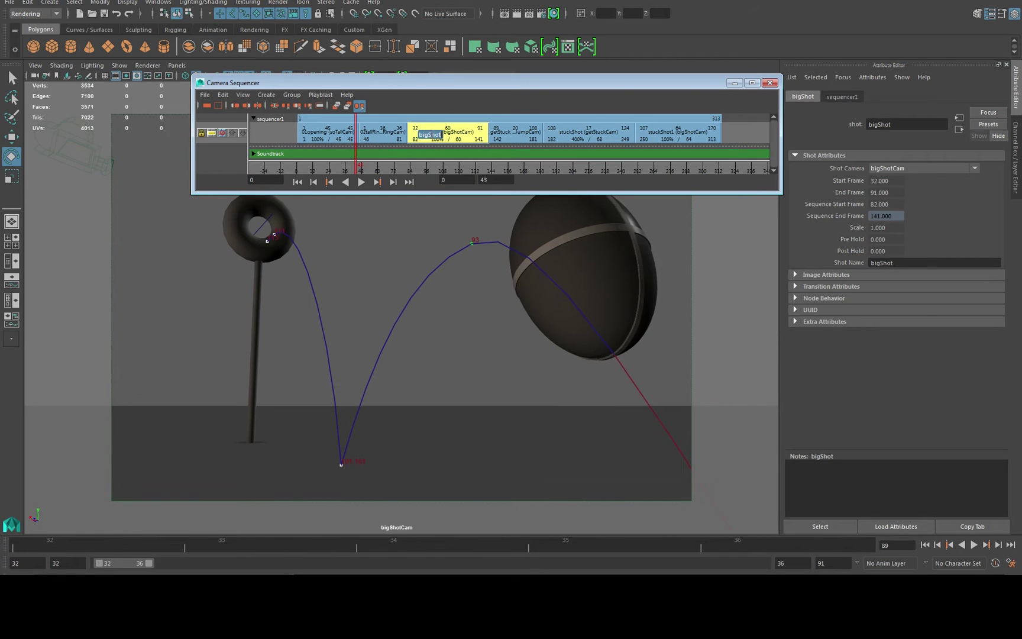
pyautogui.click(421, 136)
pyautogui.write('03')
pyautogui.press('Return')
# Step: Prefix the getStuck, stuckShot and stuckShot1 shots with 04, 05 and 06
pyautogui.click(500, 134)
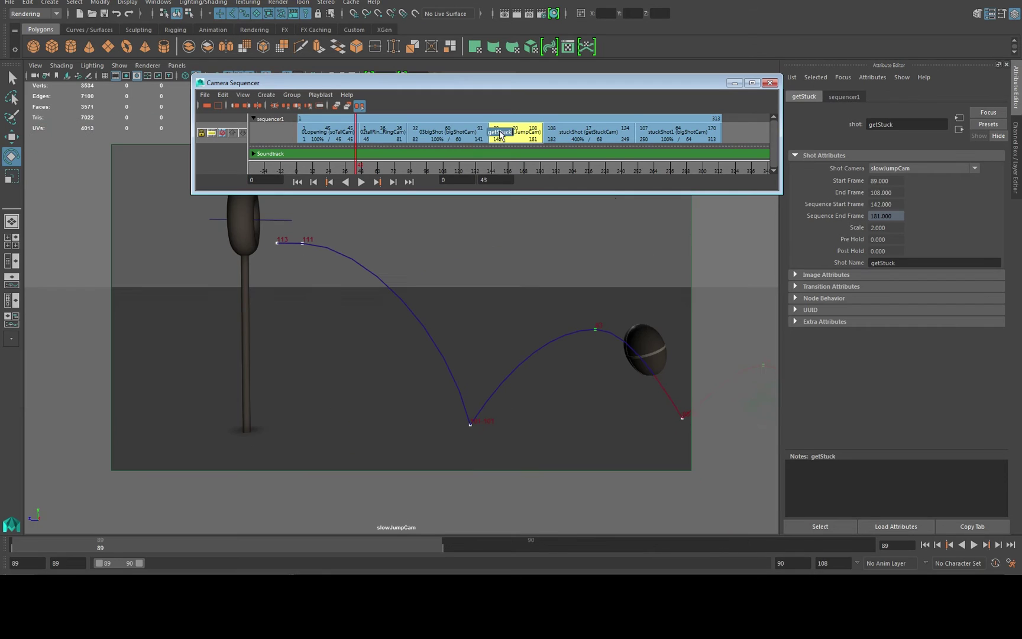
pyautogui.click(518, 141)
pyautogui.write('04')
pyautogui.press('Return')
pyautogui.click(567, 134)
pyautogui.write('05')
pyautogui.press('Return')
pyautogui.doubleClick(654, 133)
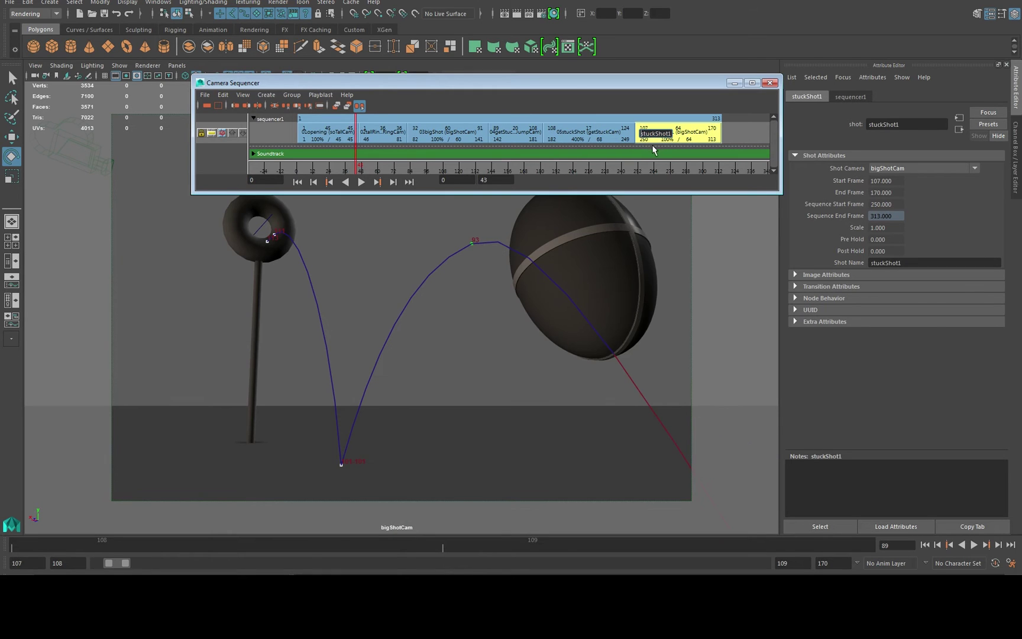
pyautogui.write('06')
pyautogui.press('Return')
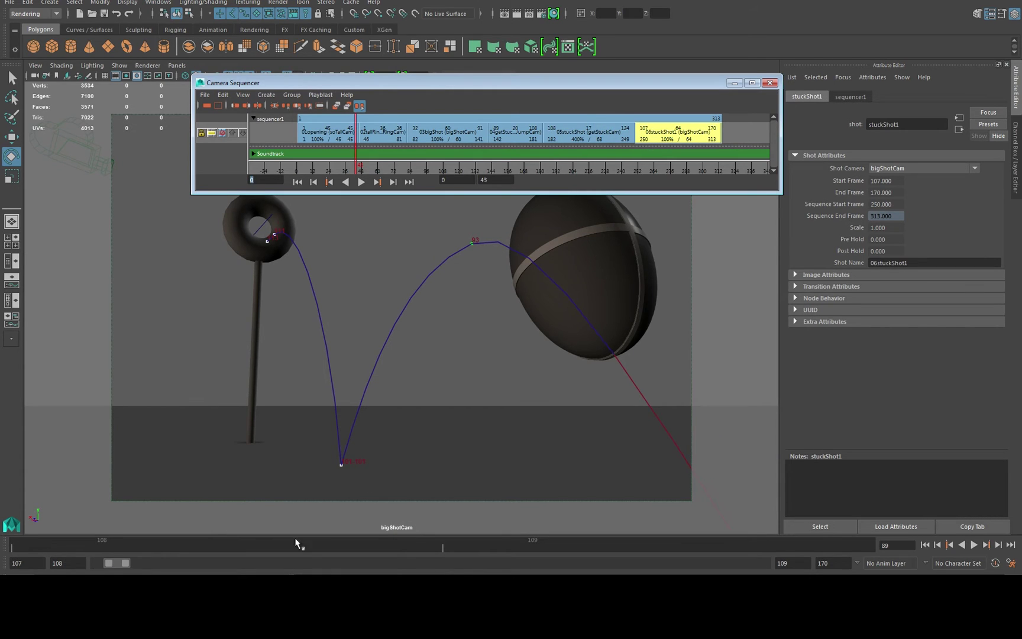
pyautogui.click(227, 573)
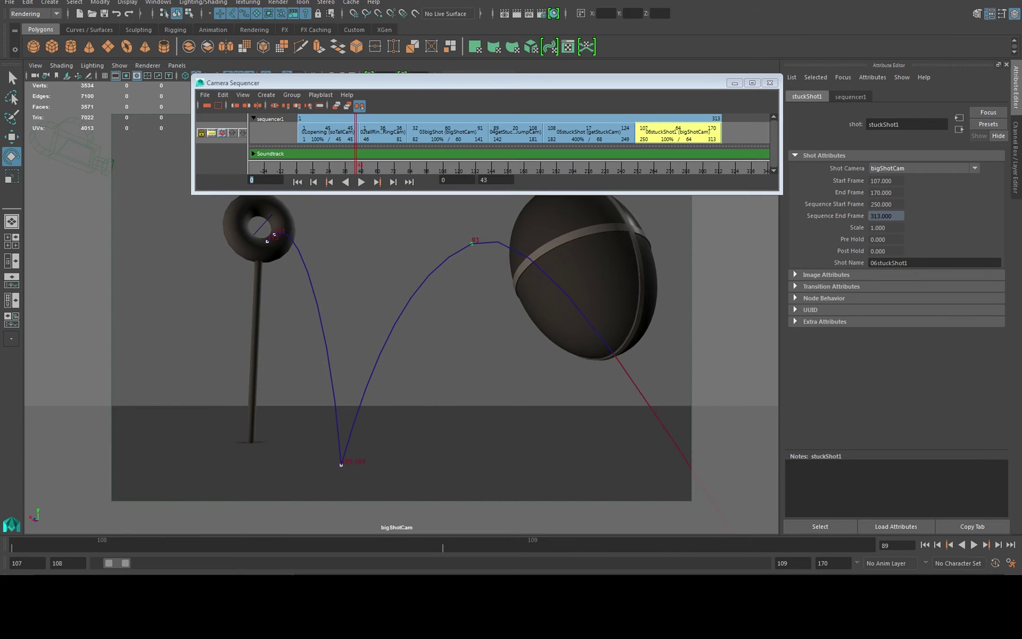
# Step: Reopen multiShotBatchRender.bat in jEdit to see numbered image prefixes like 01opening_id2_
pyautogui.click(46, 572)
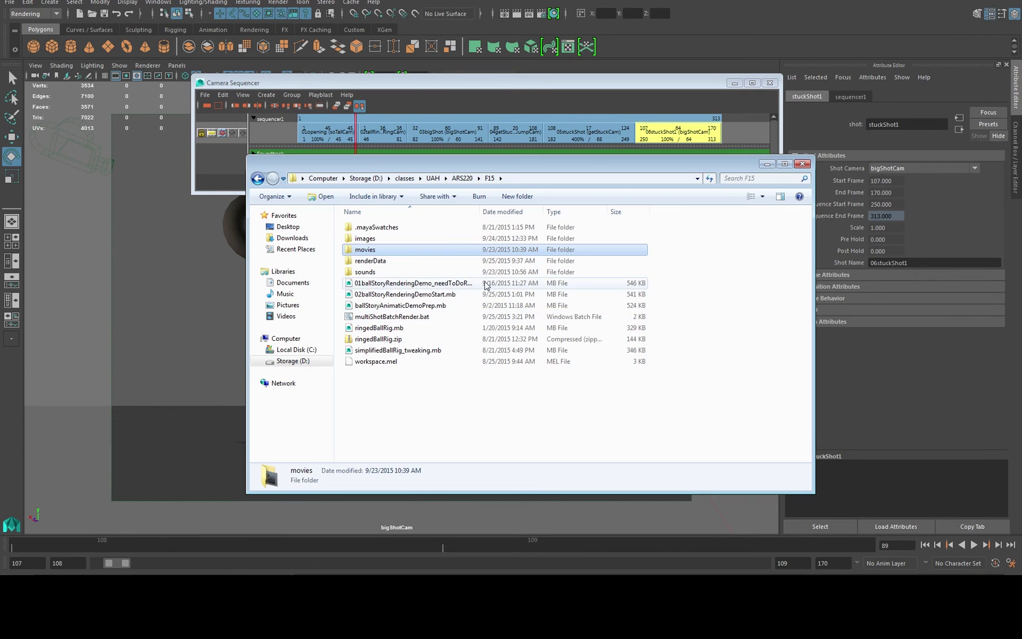
pyautogui.rightClick(377, 320)
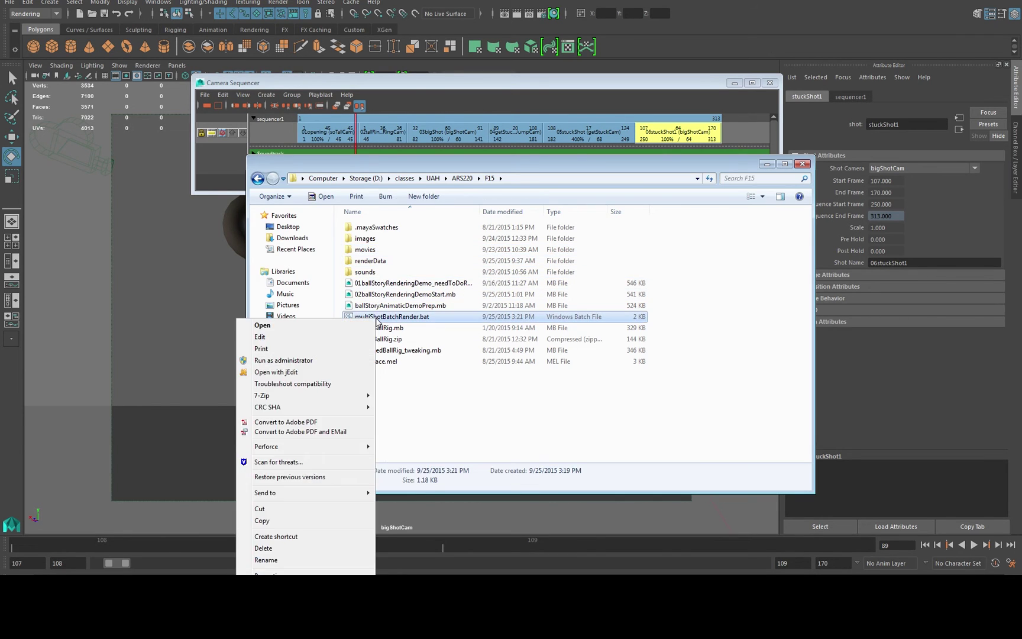
pyautogui.click(325, 374)
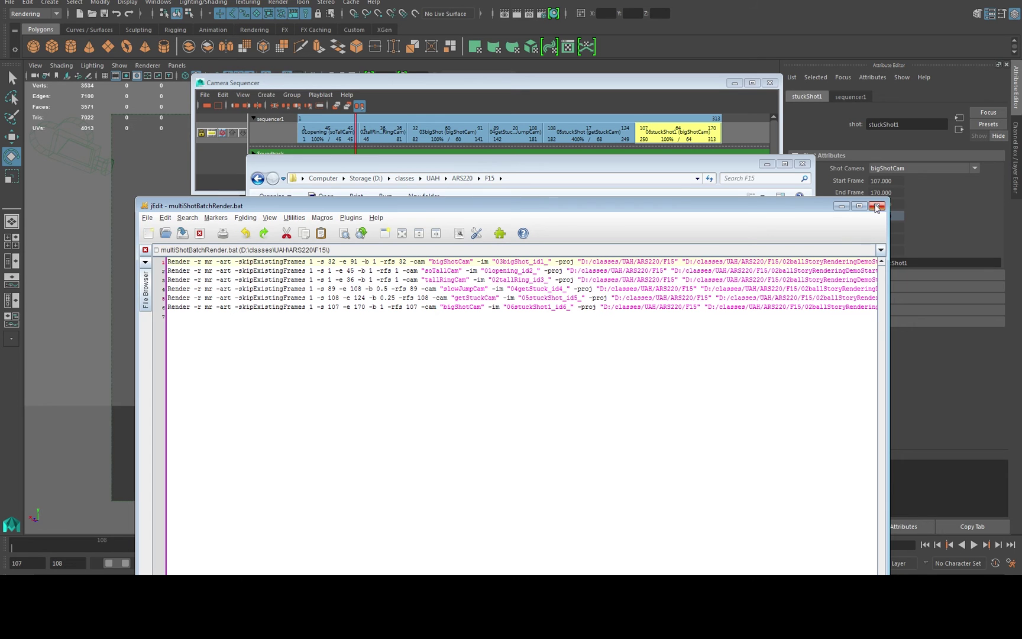
# Step: Close jEdit and open Environment Variables from the System page's advanced settings
pyautogui.click(877, 206)
pyautogui.click(482, 375)
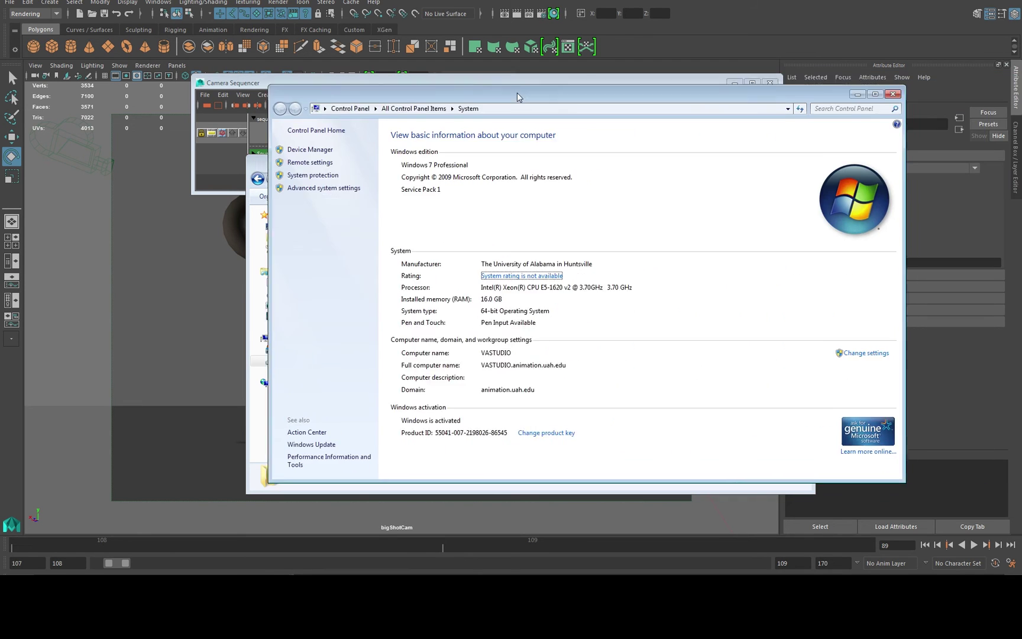
pyautogui.moveTo(499, 134); pyautogui.dragTo(454, 83)
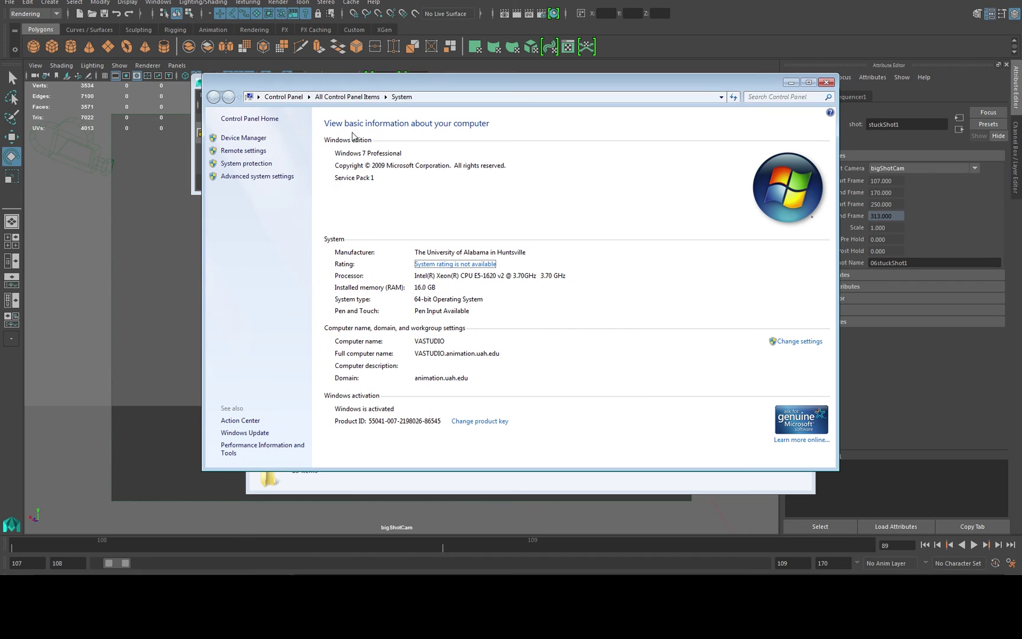
pyautogui.click(245, 177)
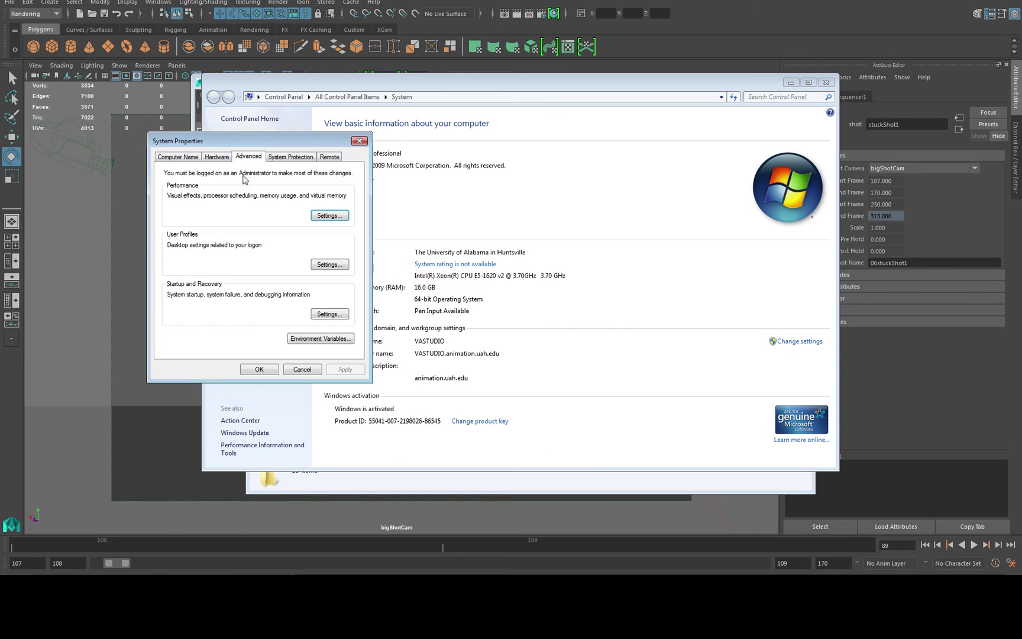
pyautogui.click(303, 339)
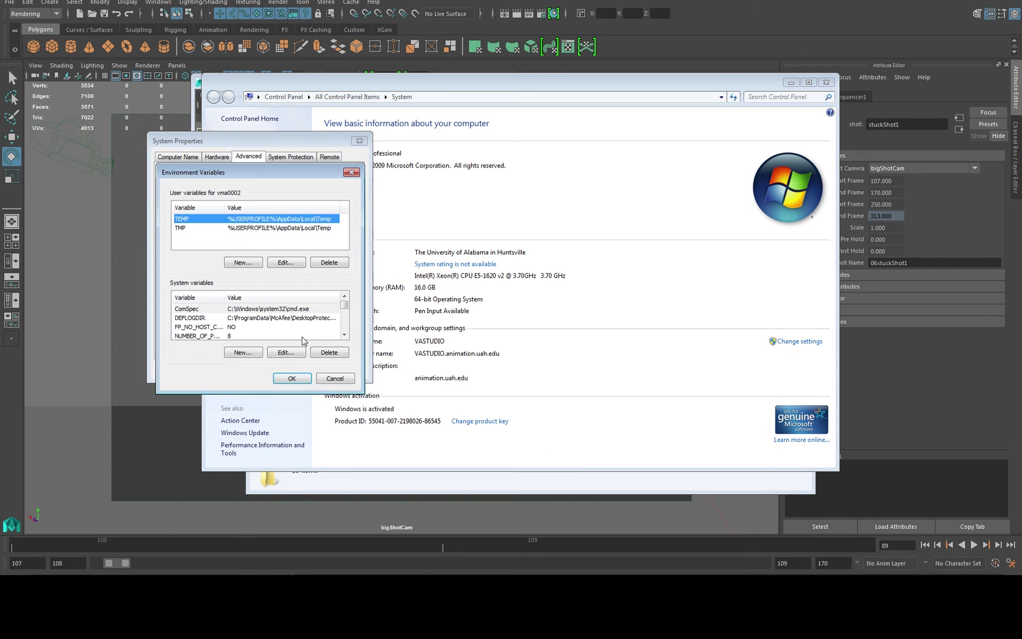
pyautogui.click(345, 335)
pyautogui.click(345, 335)
pyautogui.click(344, 334)
# Step: Confirm the system Path contains the Maya2016 bin folder, then cancel all dialogs unchanged
pyautogui.click(271, 327)
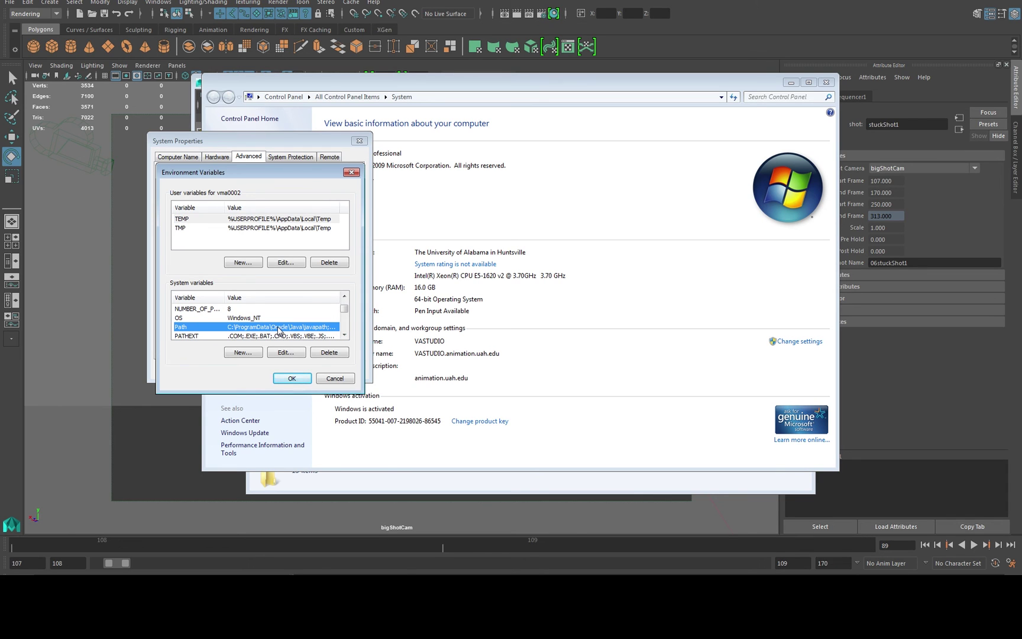
pyautogui.click(286, 353)
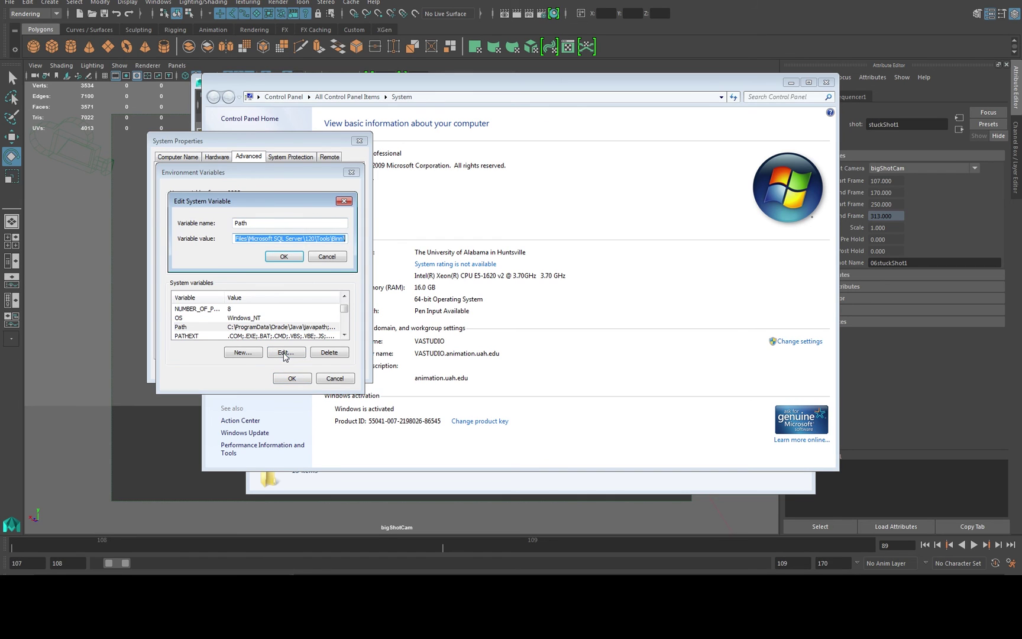
pyautogui.press('End')
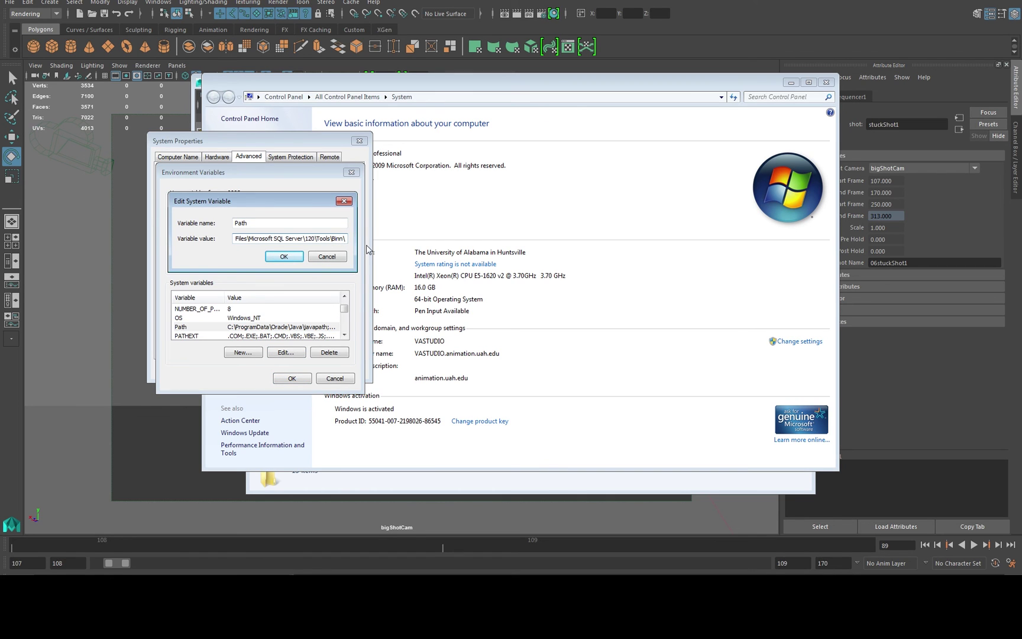
pyautogui.press('Left')
pyautogui.press('Left')
pyautogui.press('Left')
pyautogui.press('Left')
pyautogui.press('Left')
pyautogui.press('Left')
pyautogui.press('Left')
pyautogui.press('Left')
pyautogui.press('Left')
pyautogui.press('Left')
pyautogui.press('Left')
pyautogui.press('Left')
pyautogui.press('Left')
pyautogui.press('Left')
pyautogui.press('Left')
pyautogui.press('Left')
pyautogui.press('Left')
pyautogui.press('Left')
pyautogui.press('Left')
pyautogui.press('Left')
pyautogui.press('Left')
pyautogui.press('Left')
pyautogui.press('Left')
pyautogui.press('Left')
pyautogui.press('Left')
pyautogui.press('Left')
pyautogui.press('Left')
pyautogui.press('Left')
pyautogui.press('Left')
pyautogui.press('Left')
pyautogui.press('Left')
pyautogui.press('Left')
pyautogui.press('Left')
pyautogui.press('Left')
pyautogui.press('Left')
pyautogui.press('Left')
pyautogui.press('Left')
pyautogui.press('Left')
pyautogui.press('Left')
pyautogui.press('Left')
pyautogui.press('Left')
pyautogui.press('Left')
pyautogui.press('Left')
pyautogui.press('Left')
pyautogui.press('Left')
pyautogui.press('Left')
pyautogui.press('Left')
pyautogui.press('Left')
pyautogui.press('Left')
pyautogui.press('Left')
pyautogui.press('Left')
pyautogui.press('Left')
pyautogui.press('Left')
pyautogui.press('Left')
pyautogui.press('Left')
pyautogui.press('Left')
pyautogui.press('Left')
pyautogui.press('Left')
pyautogui.press('Left')
pyautogui.press('Left')
pyautogui.press('Left')
pyautogui.press('Left')
pyautogui.press('Left')
pyautogui.press('Left')
pyautogui.press('Left')
pyautogui.press('Left')
pyautogui.press('Left')
pyautogui.press('Left')
pyautogui.press('Left')
pyautogui.press('Left')
pyautogui.press('Left')
pyautogui.press('Left')
pyautogui.press('Left')
pyautogui.press('Left')
pyautogui.press('Left')
pyautogui.press('Left')
pyautogui.press('Right')
pyautogui.press('Right')
pyautogui.press('Right')
pyautogui.press('Right')
pyautogui.press('Right')
pyautogui.press('Right')
pyautogui.press('Right')
pyautogui.press('Right')
pyautogui.press('Right')
pyautogui.press('Right')
pyautogui.press('Right')
pyautogui.press('Right')
pyautogui.press('Right')
pyautogui.press('Right')
pyautogui.press('Right')
pyautogui.press('Right')
pyautogui.press('Right')
pyautogui.press('Right')
pyautogui.click(332, 259)
pyautogui.click(335, 378)
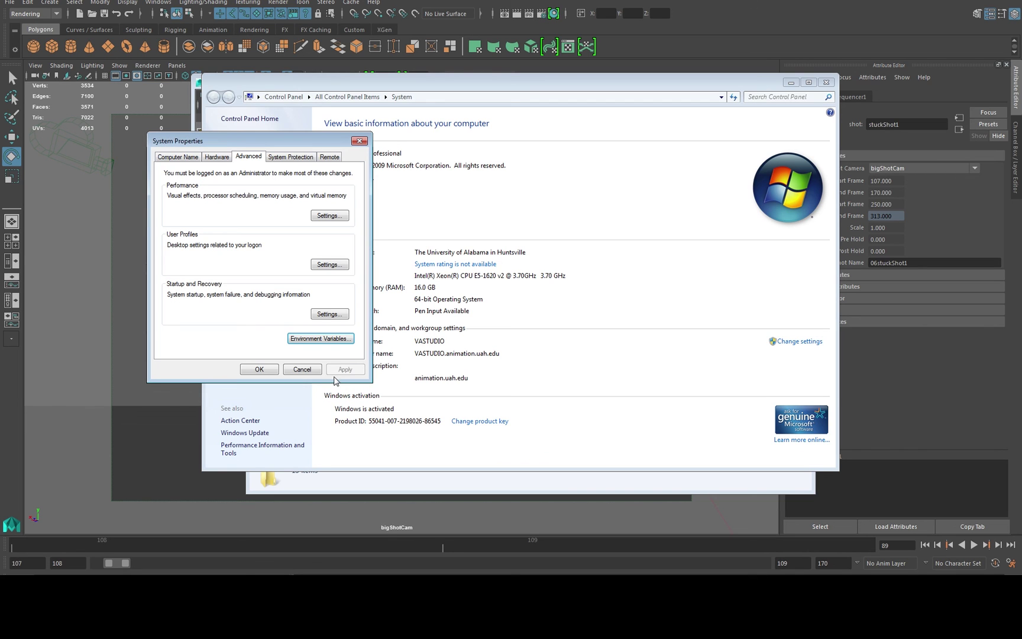
pyautogui.click(302, 369)
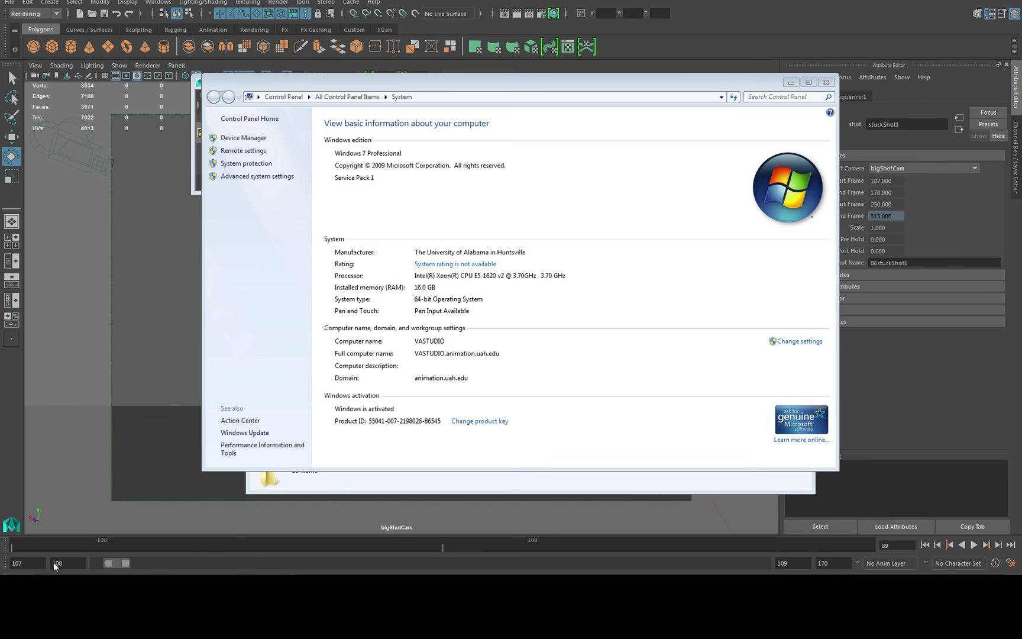
# Step: Run multiShotBatchRender.bat from the F15 folder to start the Maya batch render
pyautogui.click(296, 482)
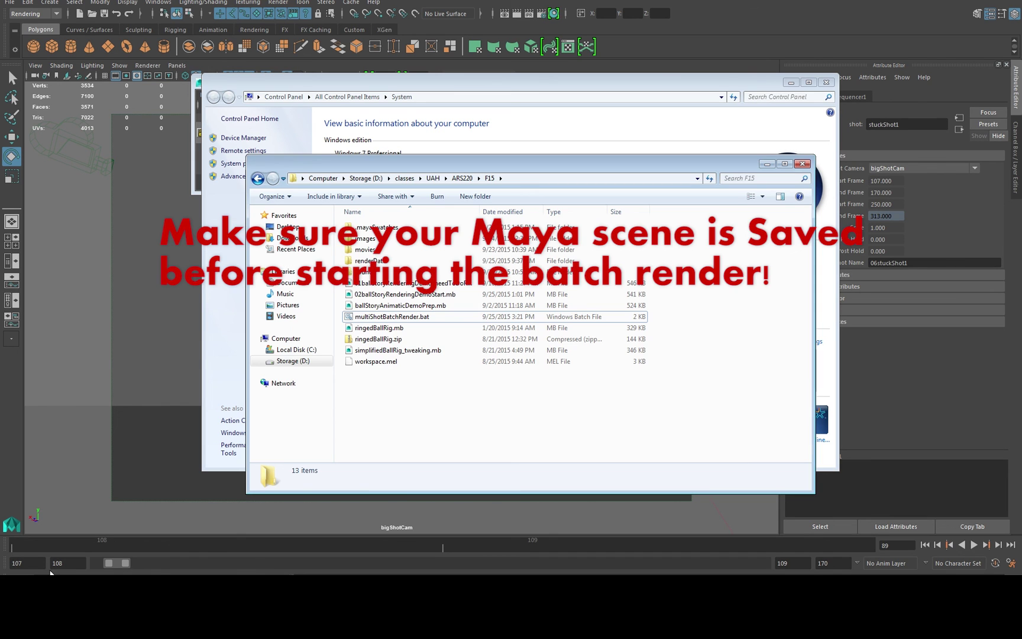
pyautogui.doubleClick(363, 318)
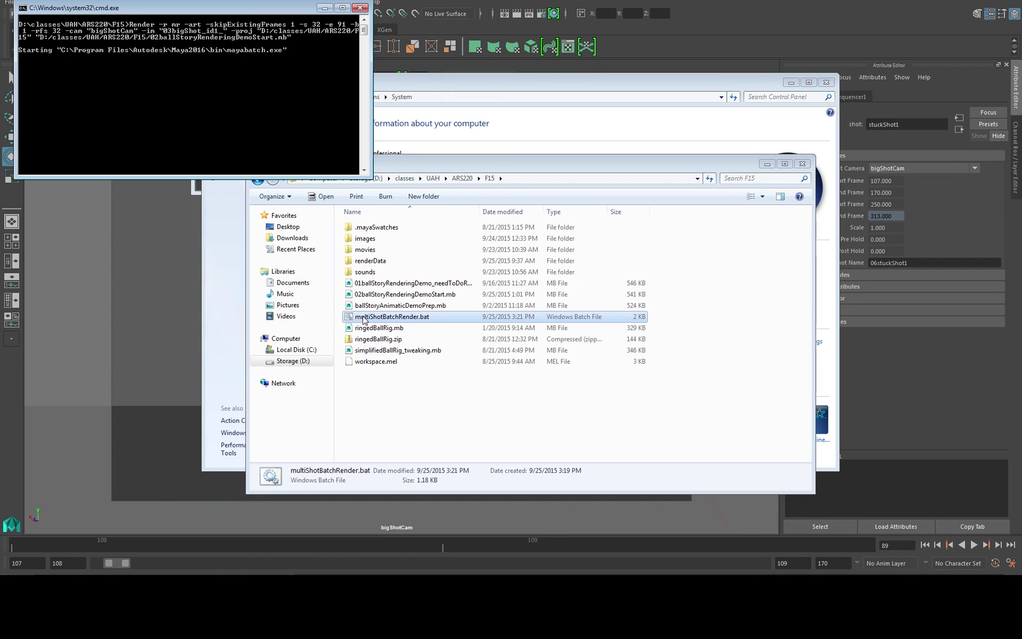